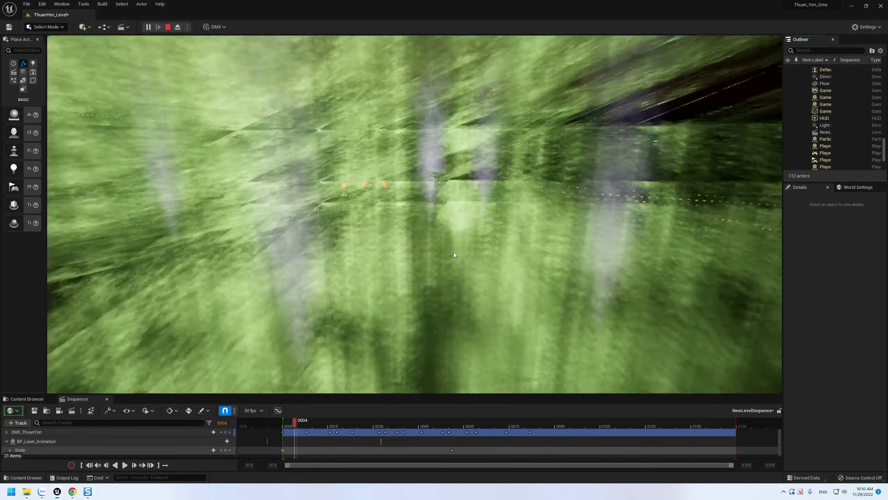
# Take control of the preview camera to look around the running laser and CO2 show
pyautogui.click(454, 255)
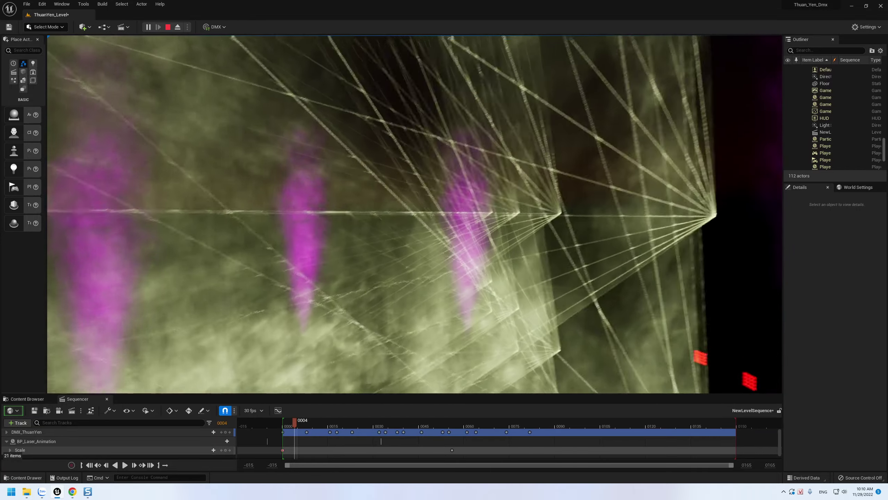
# Stop the preview, face the truss arc, select the level sequence actor and enlarge Sequencer
pyautogui.press('Escape')
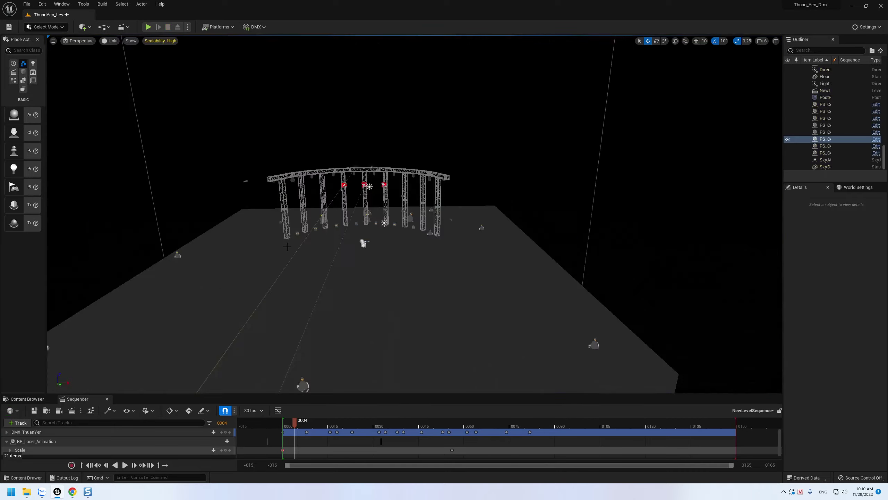
pyautogui.click(370, 241)
pyautogui.moveTo(369, 241); pyautogui.dragTo(370, 242, button='right')
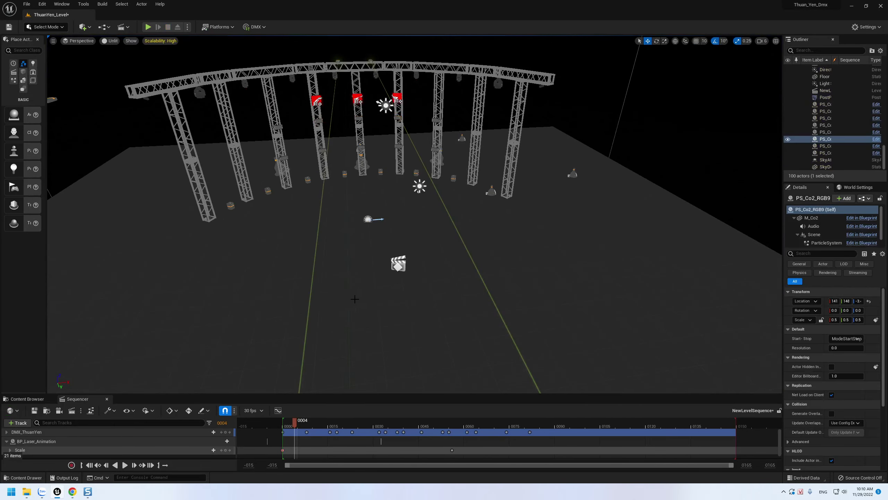
pyautogui.click(399, 267)
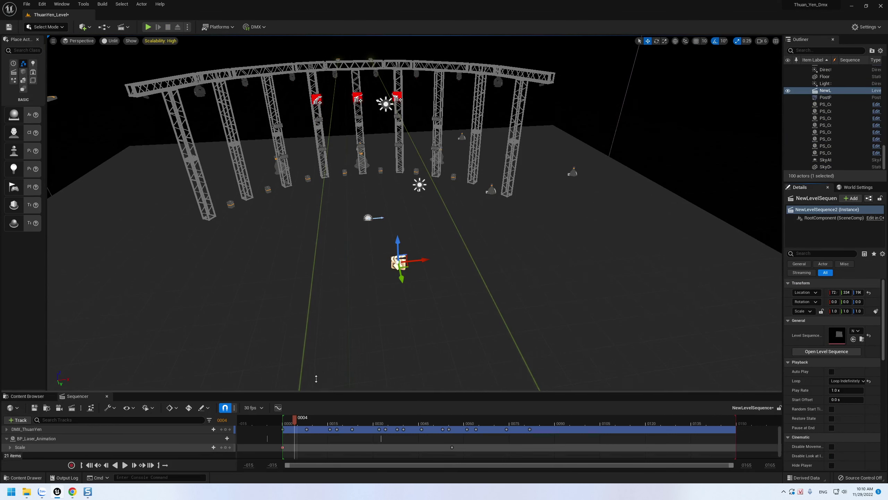
pyautogui.moveTo(312, 394); pyautogui.dragTo(311, 307)
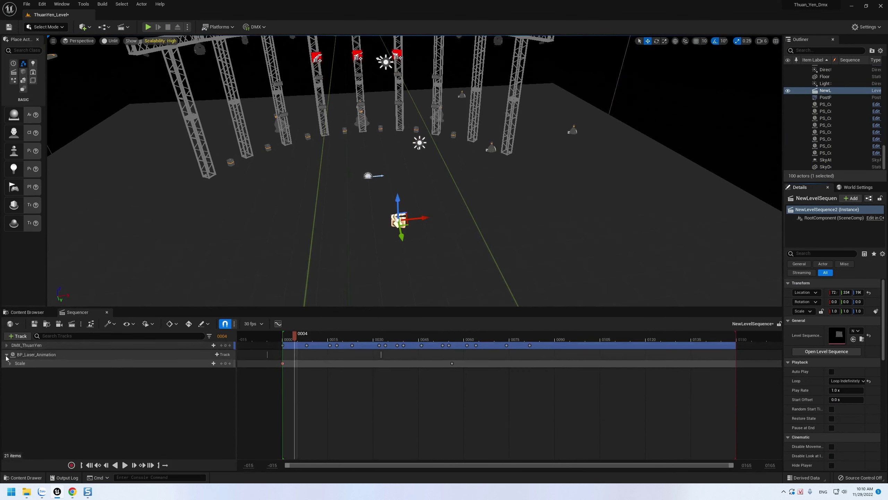
# Show the Scale x/y/z and DMX_ThuanYen Co2RGB and LazerGobo channels, then start Play-In-Editor
pyautogui.click(6, 356)
pyautogui.click(6, 357)
pyautogui.click(8, 363)
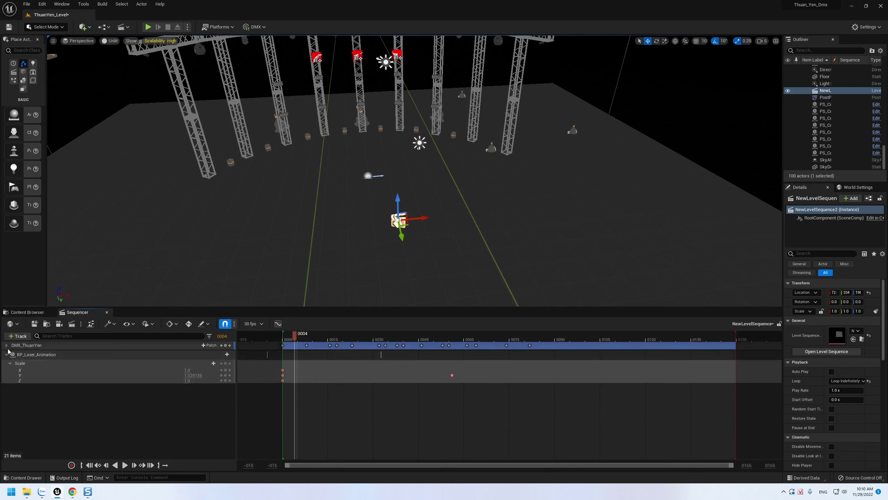
pyautogui.click(7, 345)
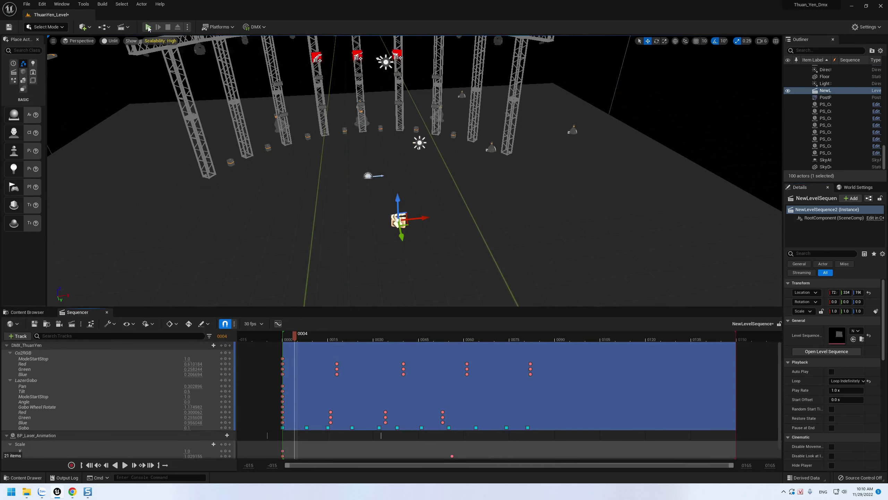
pyautogui.click(148, 27)
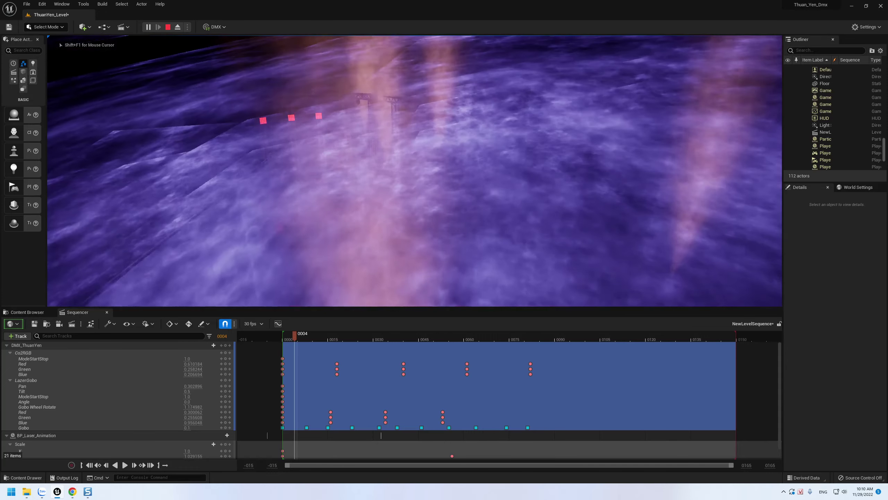
# At frame 0000, set the LazerGobo Gobo value, trying 0.42 and 0.26 before settling on 0.45
pyautogui.press('super')
pyautogui.press('super')
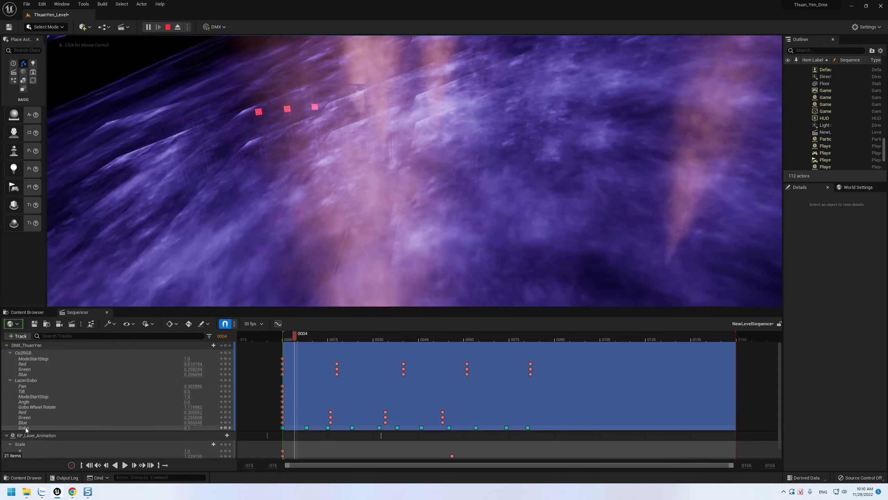
pyautogui.click(25, 427)
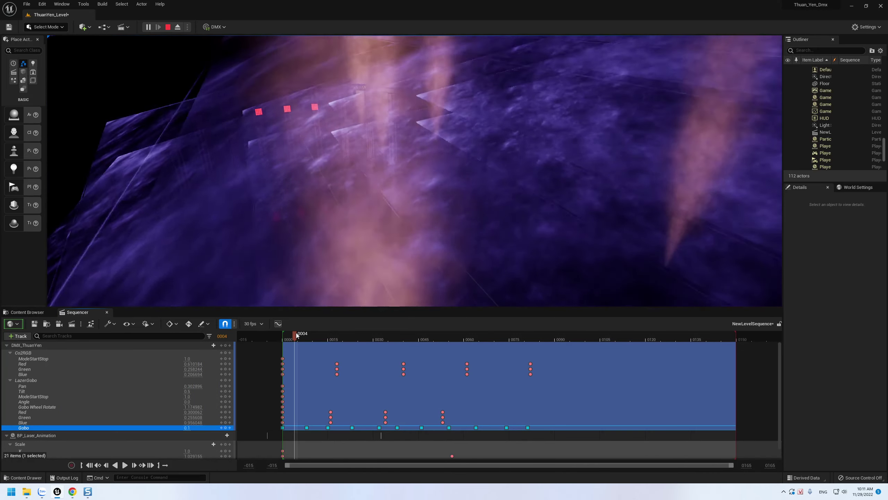
pyautogui.moveTo(296, 333); pyautogui.dragTo(283, 333)
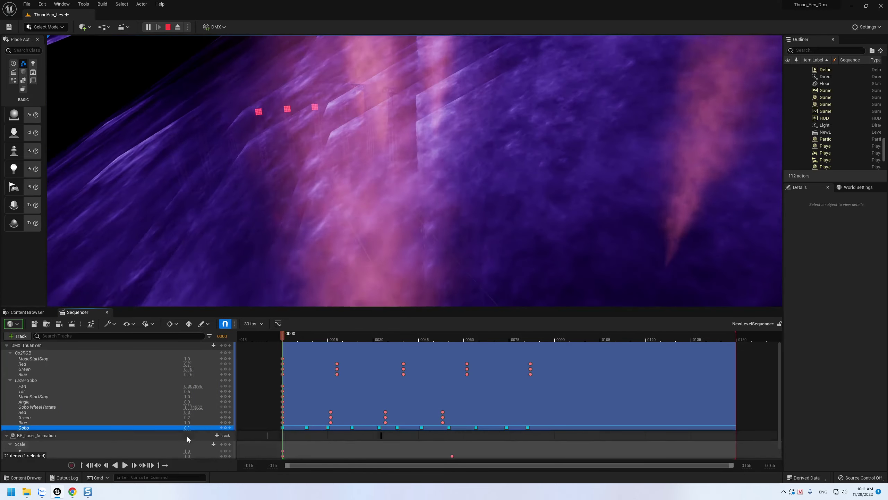
pyautogui.click(188, 426)
pyautogui.write('0.42')
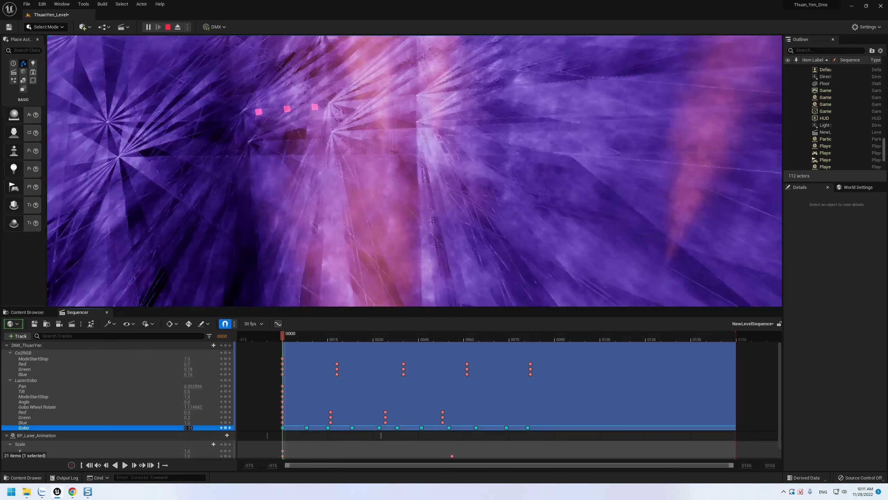
pyautogui.press('BackSpace')
pyautogui.press('BackSpace')
pyautogui.write('26')
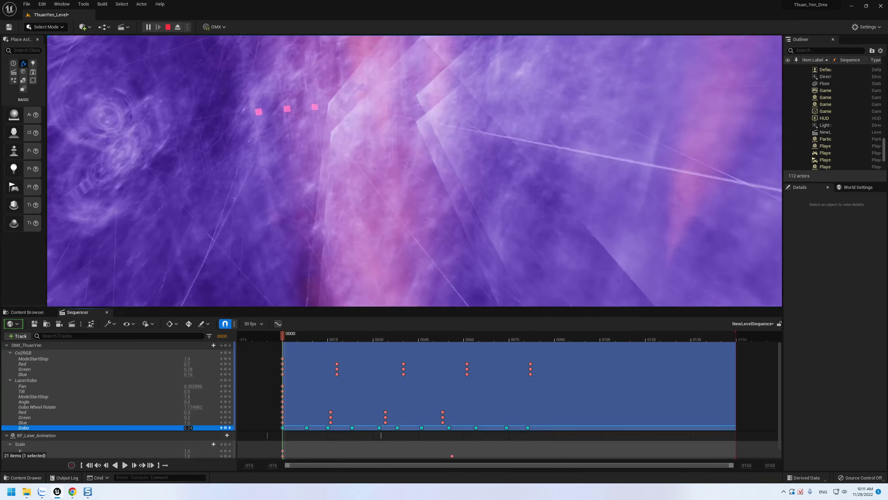
pyautogui.press('BackSpace')
pyautogui.press('BackSpace')
pyautogui.write('45')
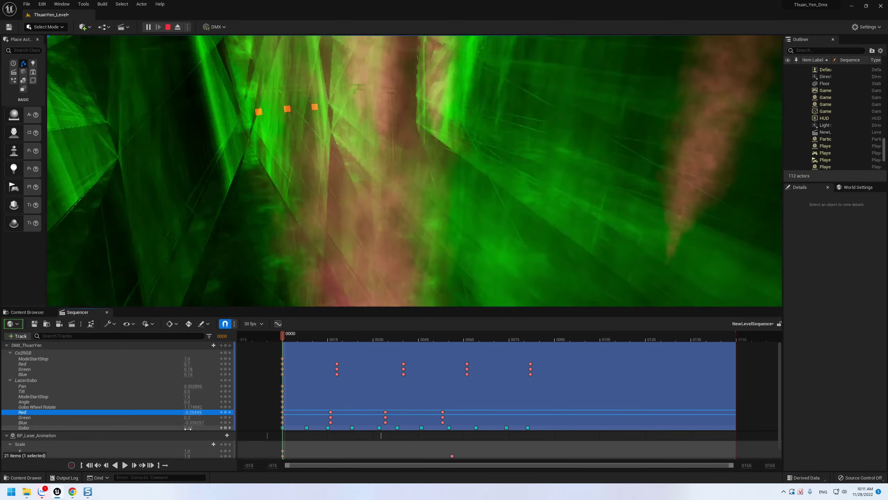
# Lower the LazerGobo Gobo value to 0.24 and check the green lasers in the preview
pyautogui.moveTo(188, 428)
pyautogui.mouseDown()
pyautogui.moveTo(203, 428)
pyautogui.moveTo(182, 427)
pyautogui.mouseUp()
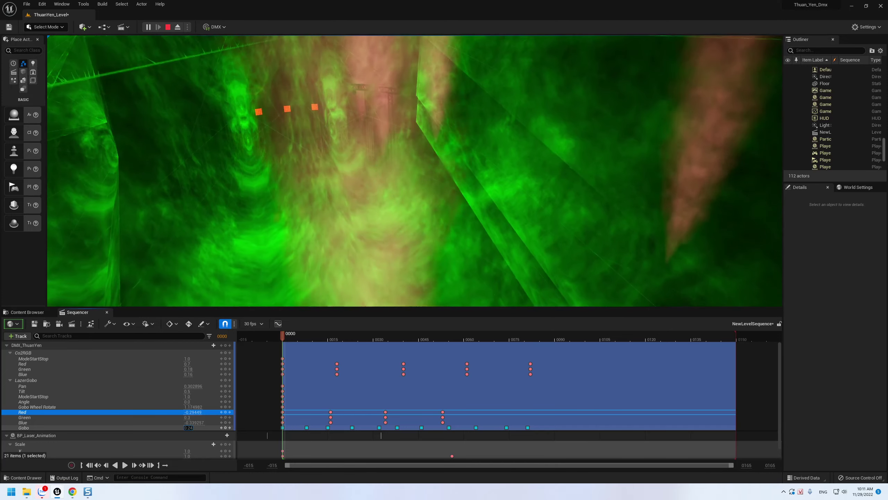
pyautogui.click(346, 209)
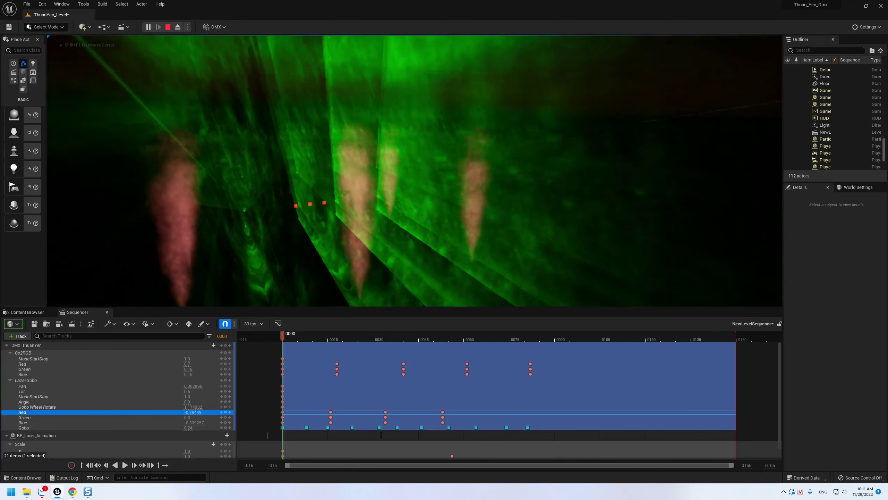
pyautogui.hotkey('shift', 'F1')
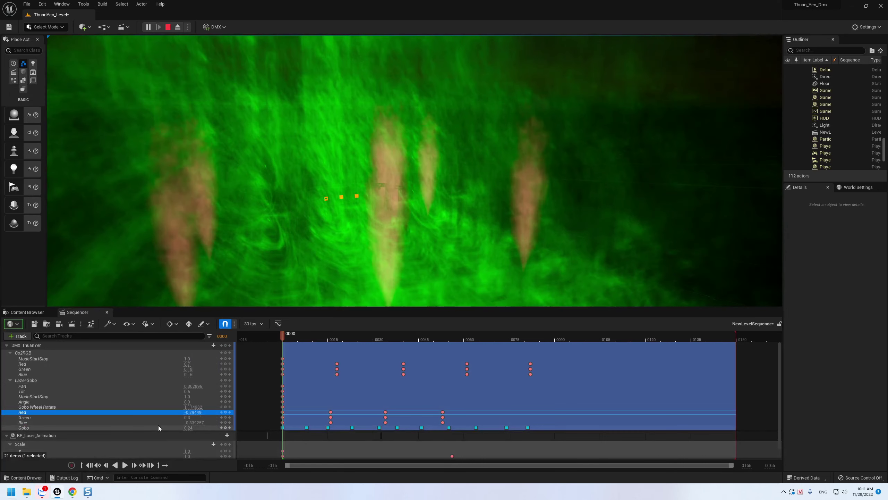
pyautogui.scroll(-1, 159, 423)
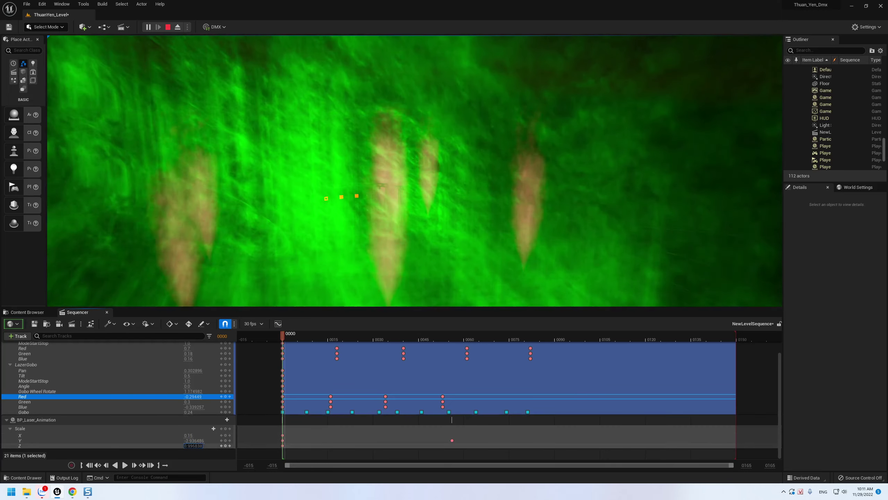
# Confirm the Scale edit in the preview, then lower the LazerGobo Gobo value
pyautogui.click(341, 294)
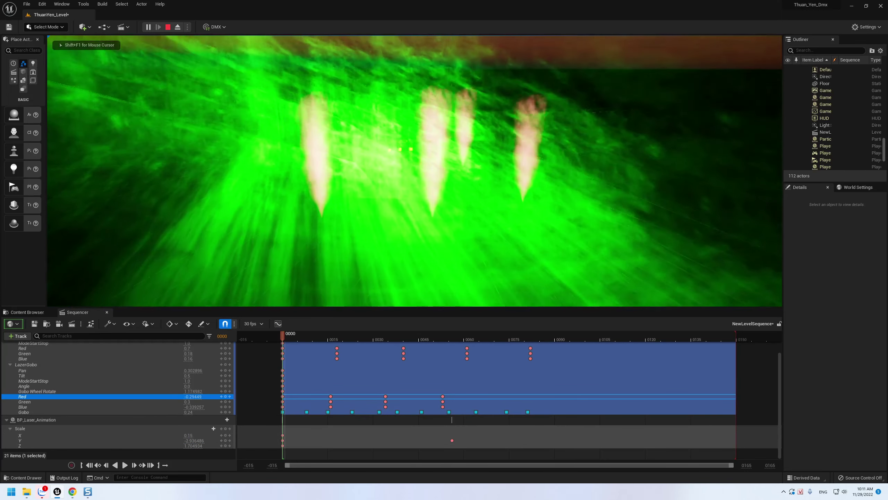
pyautogui.hotkey('shift', 'F1')
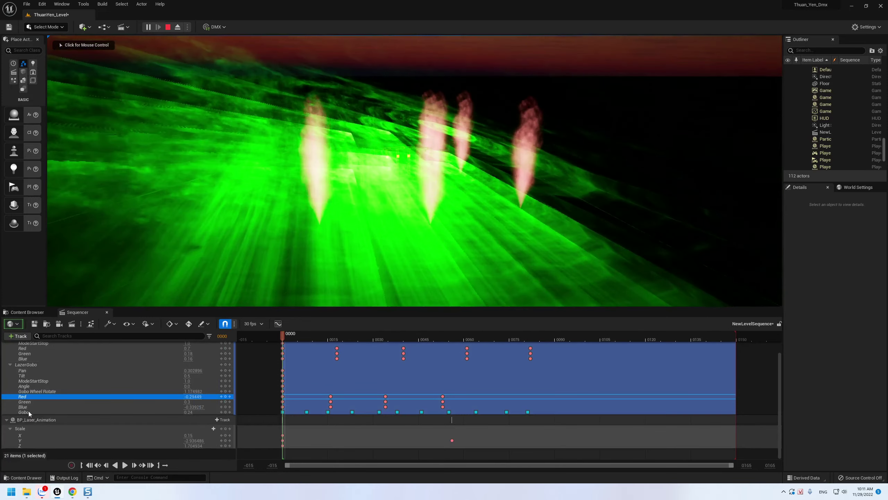
pyautogui.click(28, 412)
pyautogui.moveTo(188, 412); pyautogui.dragTo(175, 411)
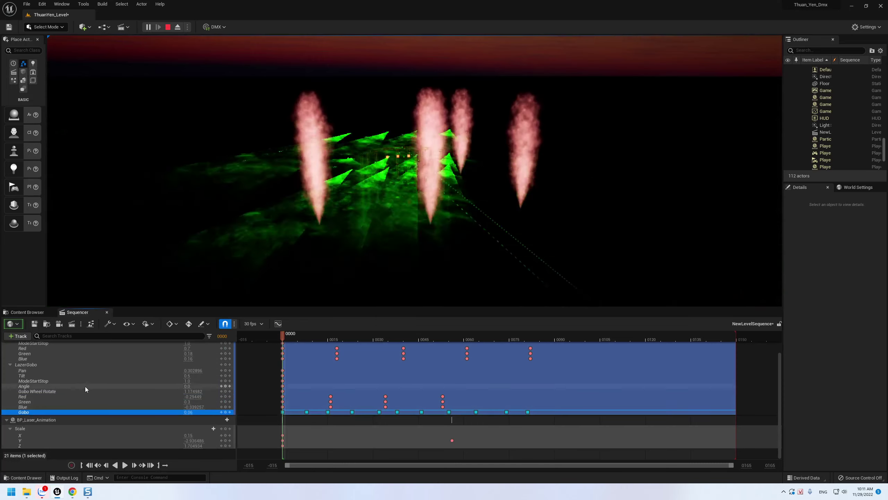
# Set the LazerGobo ModeStartStop value to 0.41
pyautogui.click(101, 381)
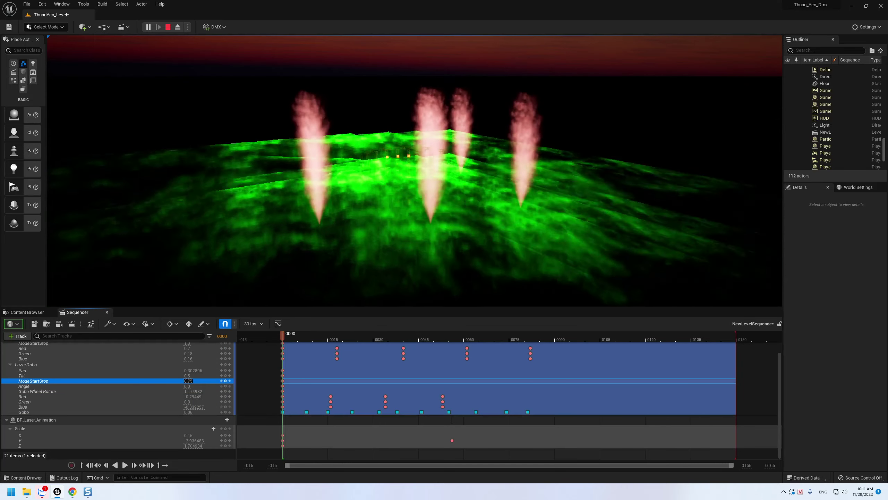
pyautogui.moveTo(189, 383)
pyautogui.mouseDown()
pyautogui.moveTo(197, 377)
pyautogui.moveTo(182, 370)
pyautogui.moveTo(206, 370)
pyautogui.moveTo(179, 375)
pyautogui.moveTo(197, 376)
pyautogui.mouseUp()
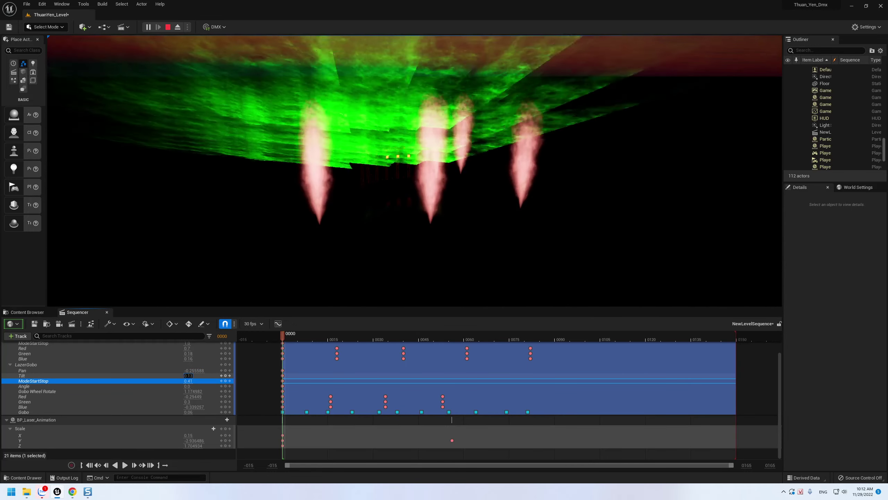
pyautogui.scroll(3, 113, 391)
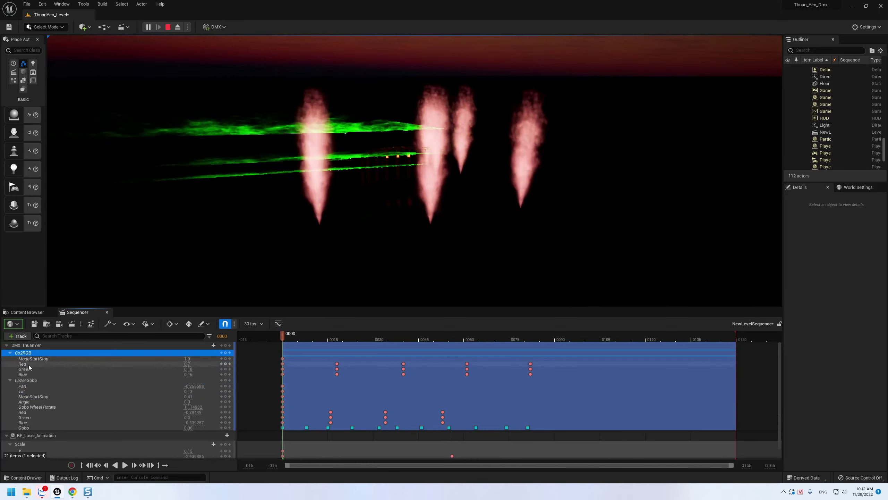
# At frame 1, raise Co2RGB Green to about 4.99 so the smoke turns yellow-green
pyautogui.click(28, 364)
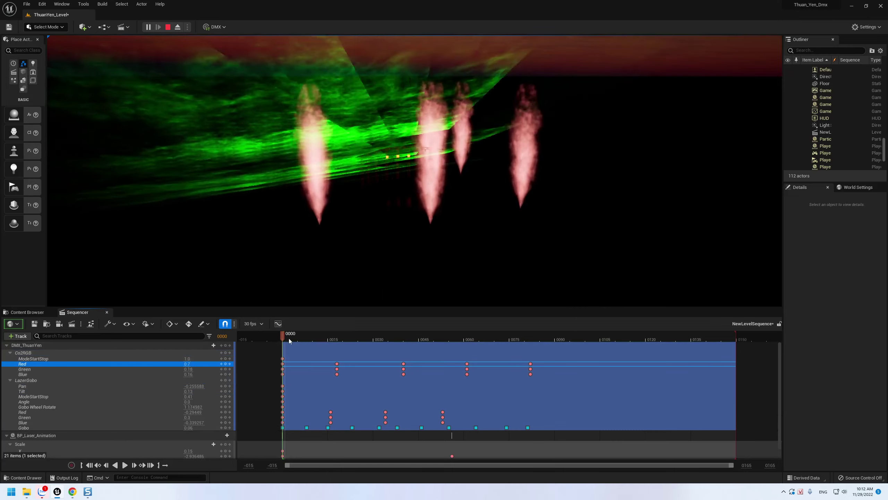
pyautogui.moveTo(284, 334)
pyautogui.mouseDown()
pyautogui.moveTo(338, 338)
pyautogui.moveTo(282, 344)
pyautogui.mouseUp()
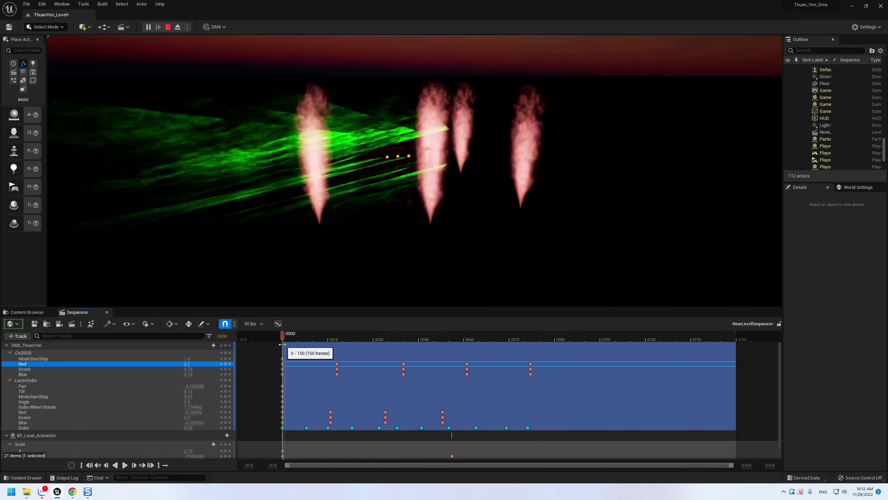
pyautogui.click(288, 338)
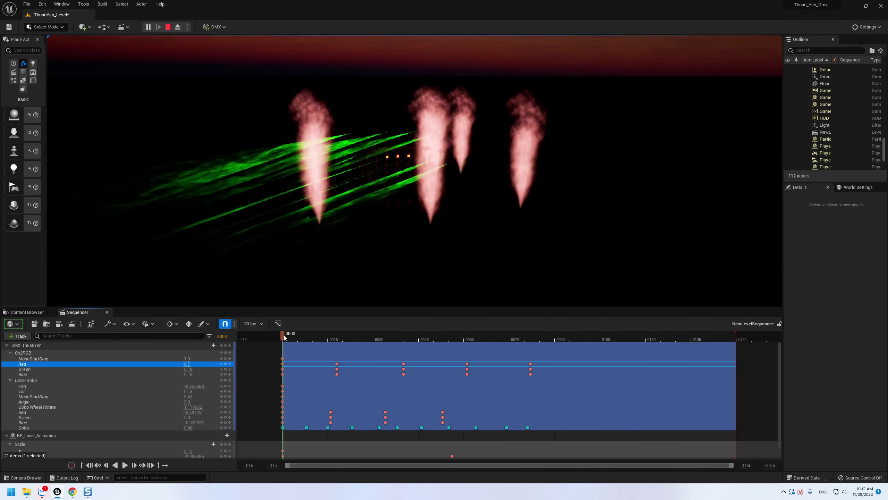
pyautogui.moveTo(188, 369)
pyautogui.mouseDown()
pyautogui.moveTo(168, 368)
pyautogui.moveTo(224, 369)
pyautogui.moveTo(182, 368)
pyautogui.moveTo(206, 374)
pyautogui.moveTo(193, 373)
pyautogui.mouseUp()
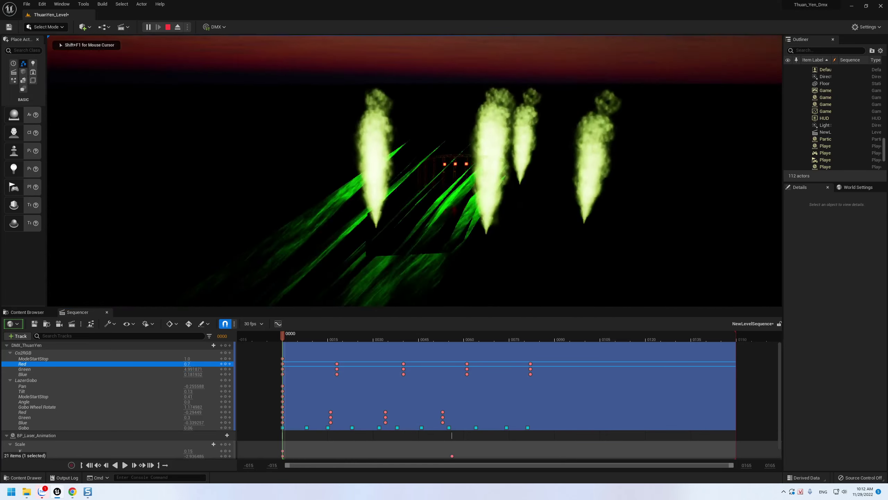
# Stop the preview, frame the sequence actor and back out, then relaunch play-in-editor with Alt+P
pyautogui.press('Escape')
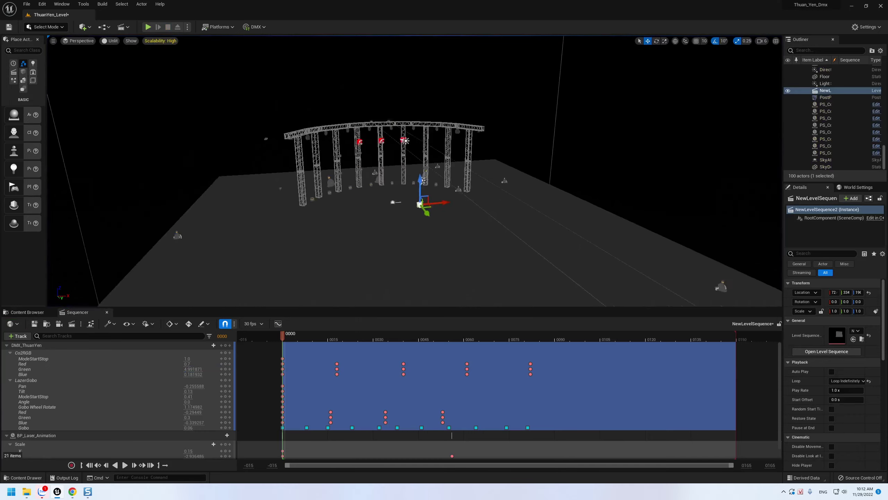
pyautogui.press('f')
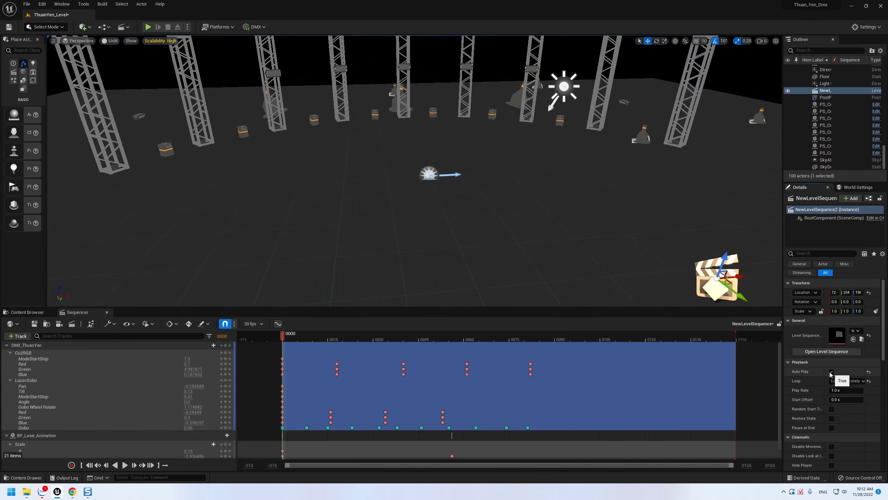
pyautogui.press('f')
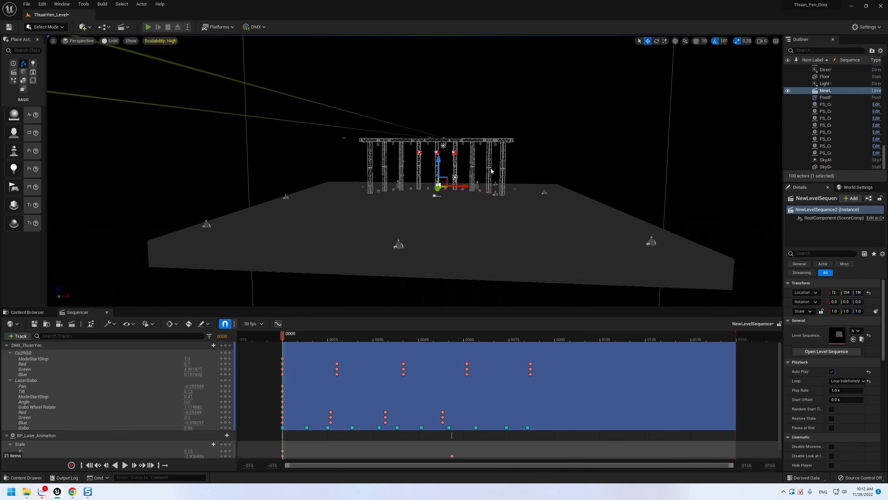
pyautogui.hotkey('alt', 'p')
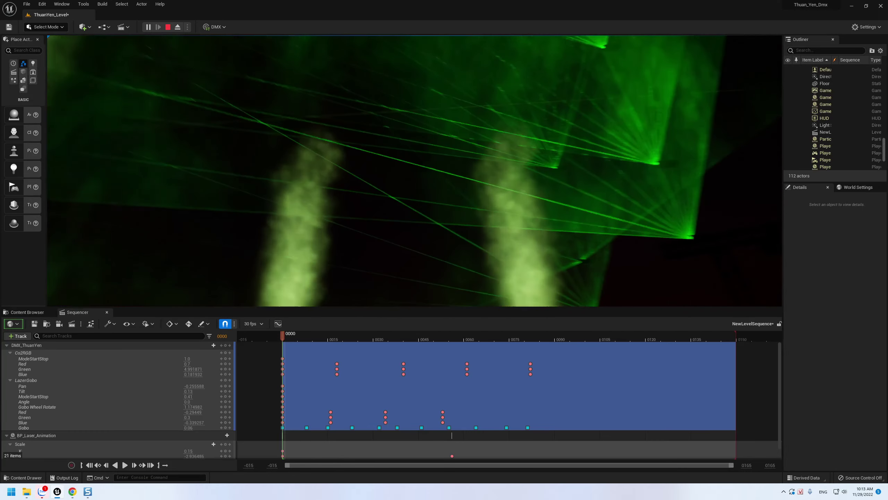
# Stop the preview, then review the DMX_ThuanYen library's fixture types and close it
pyautogui.press('Escape')
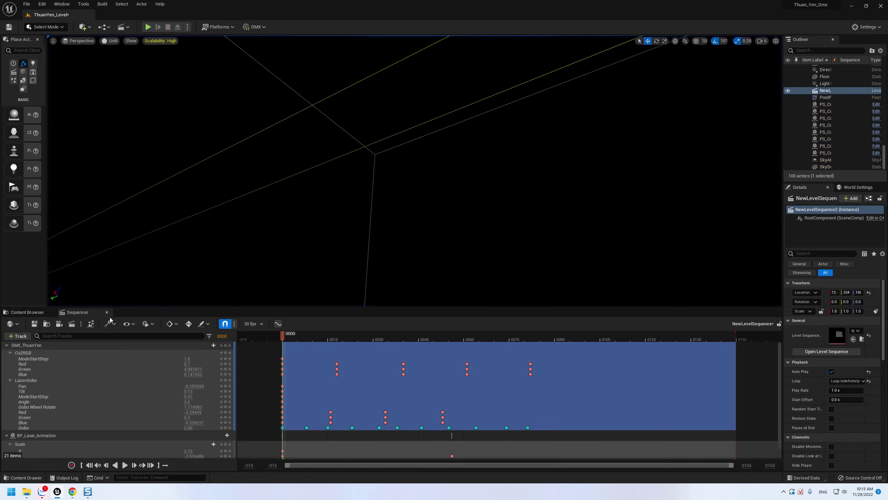
pyautogui.click(28, 311)
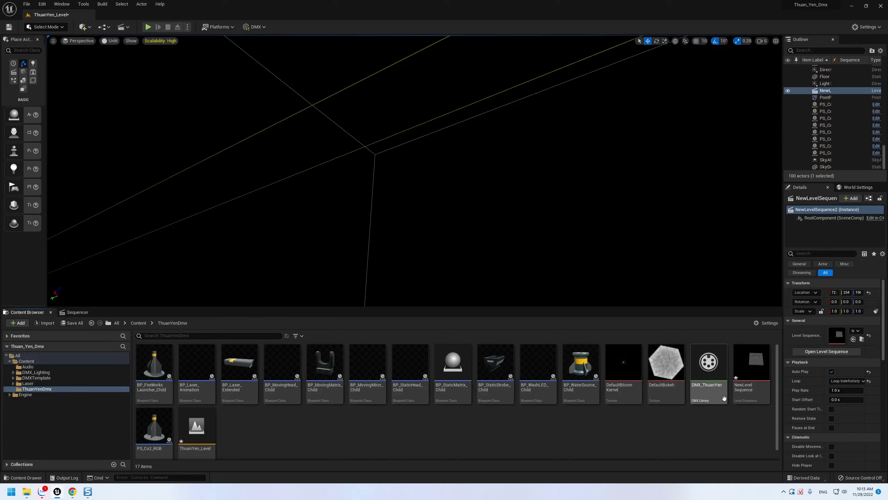
pyautogui.doubleClick(723, 398)
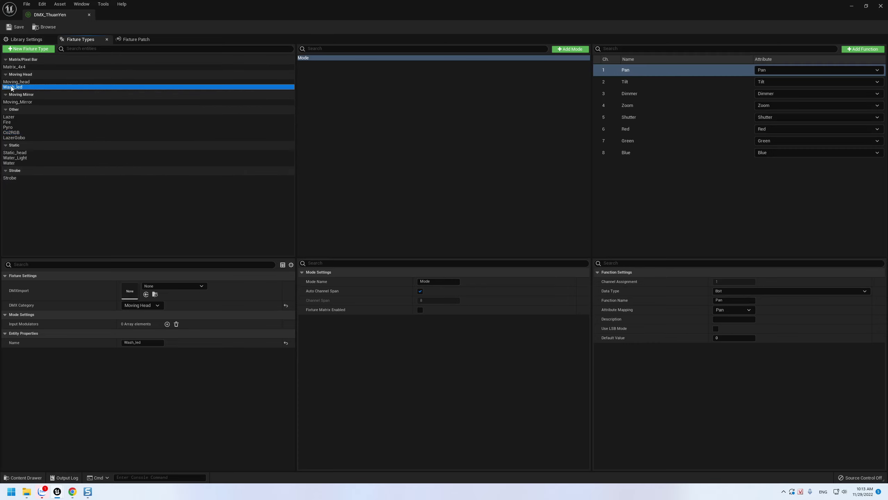
pyautogui.click(89, 15)
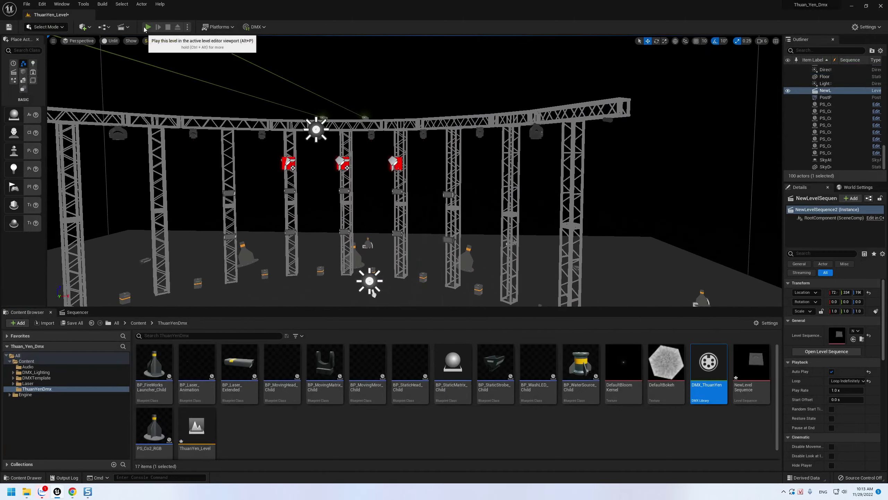
# Start a play preview of the stage and capture the mouse in the viewport
pyautogui.click(145, 27)
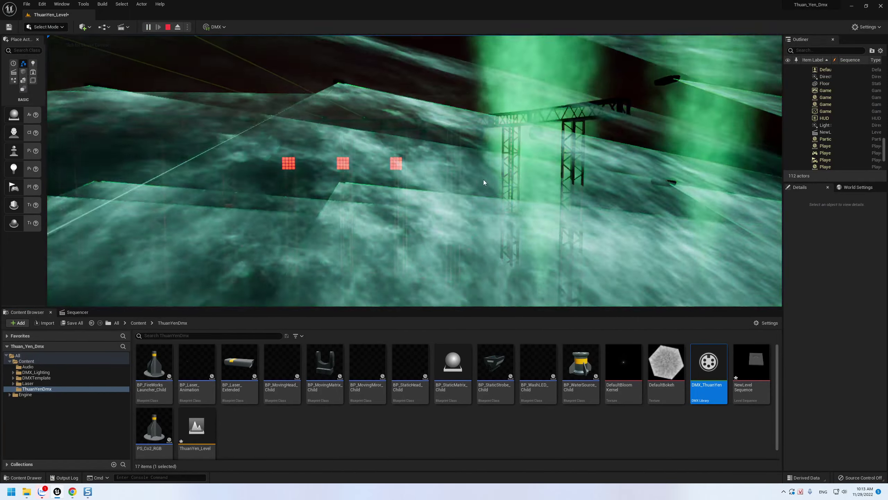
pyautogui.click(483, 182)
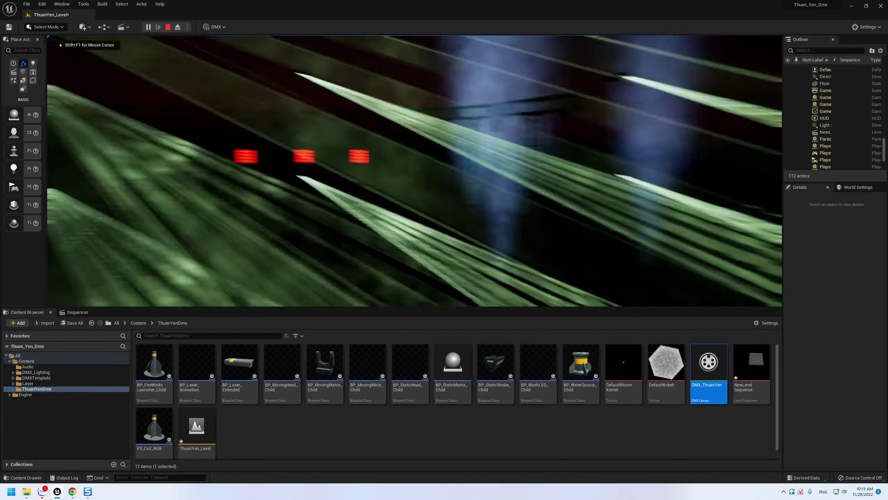